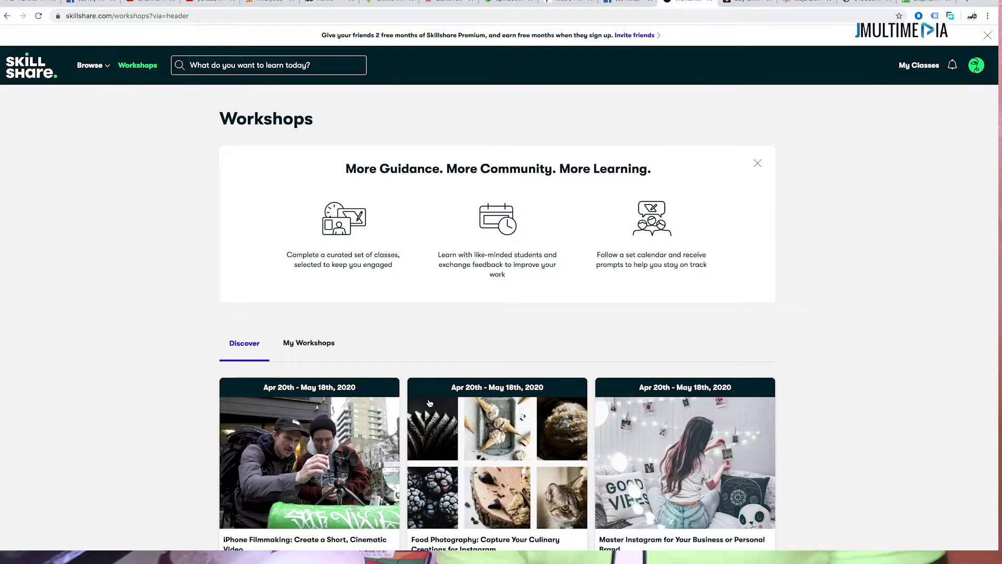
Step: Scroll the Skillshare home page and open the Adobe Photoshop CC – Essentials Training class
scroll(429, 403, "down", 5)
scroll(428, 402, "down", 5)
scroll(427, 401, "down", 5)
scroll(425, 401, "down", 5)
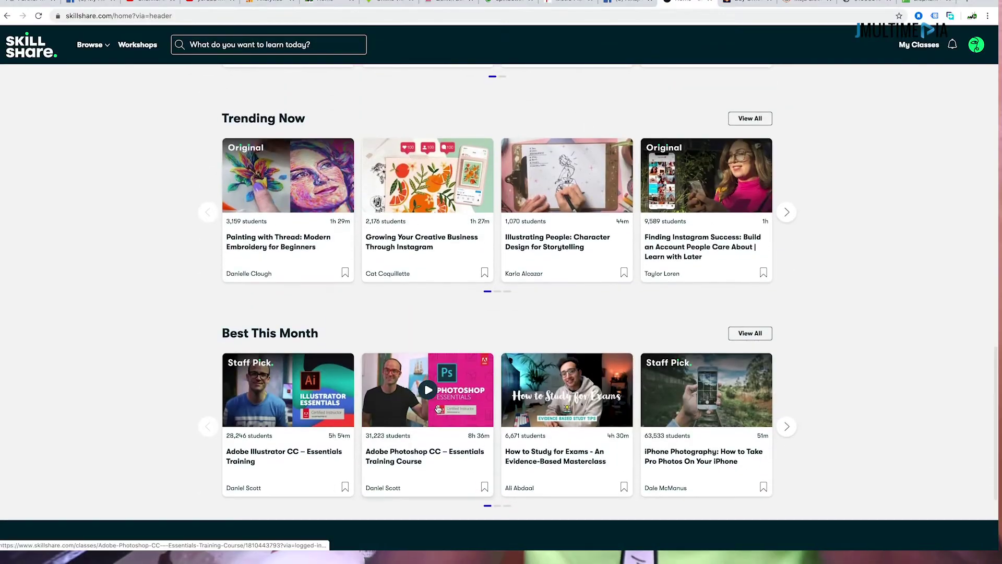
left_click(438, 408)
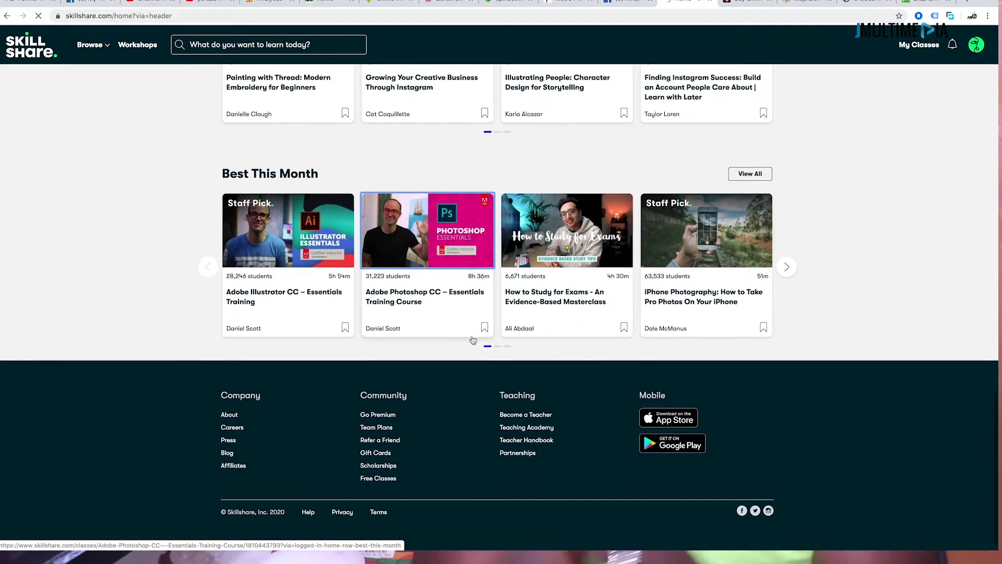
Step: Open struggle-3805349_1280.jpg from Downloads with Adobe Photoshop CC 2018
scroll(690, 188, "down", 1)
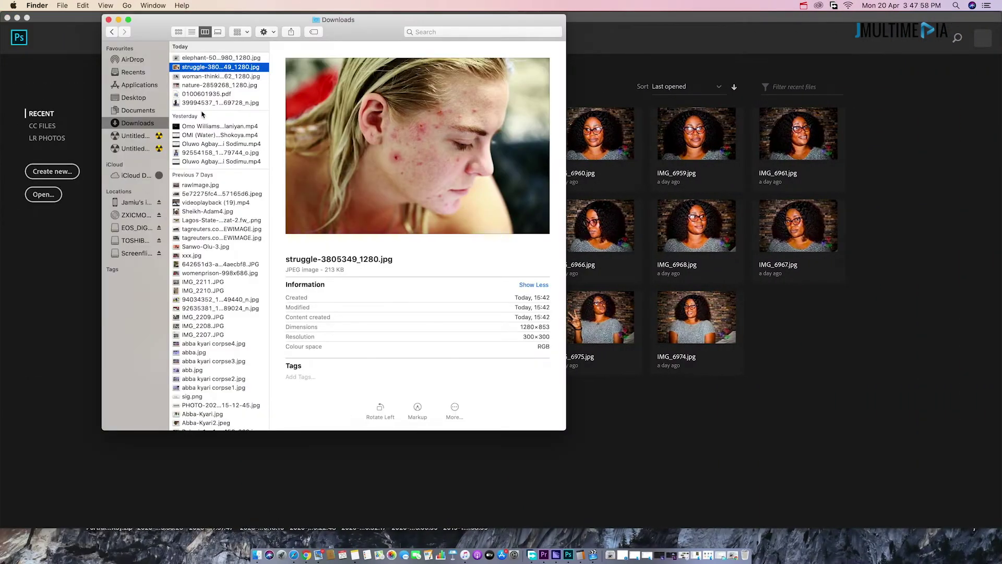
right_click(183, 69)
left_click(386, 105)
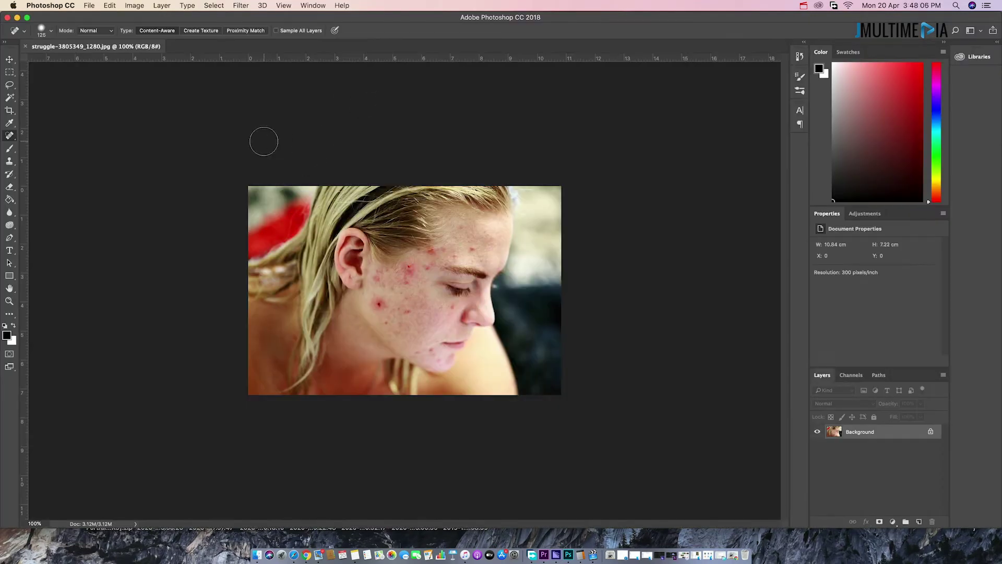
Step: Zoom in and heal the forehead pimple with a smaller Spot Healing Brush
left_click(9, 59)
key("ctrl+plus")
key("ctrl+plus")
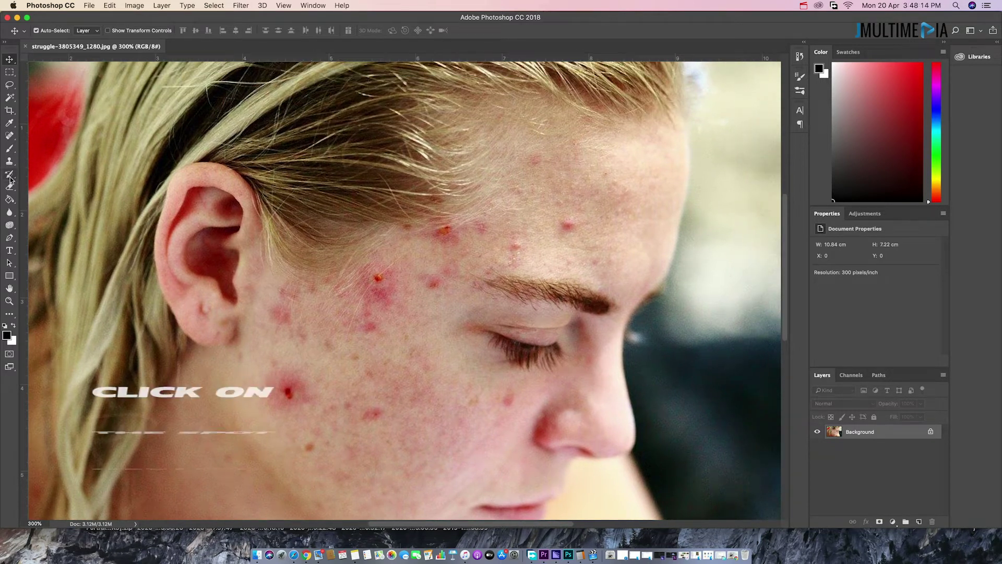
left_click(9, 137)
right_click(8, 136)
left_click(52, 137)
key("bracketleft")
key("bracketleft")
key("bracketleft")
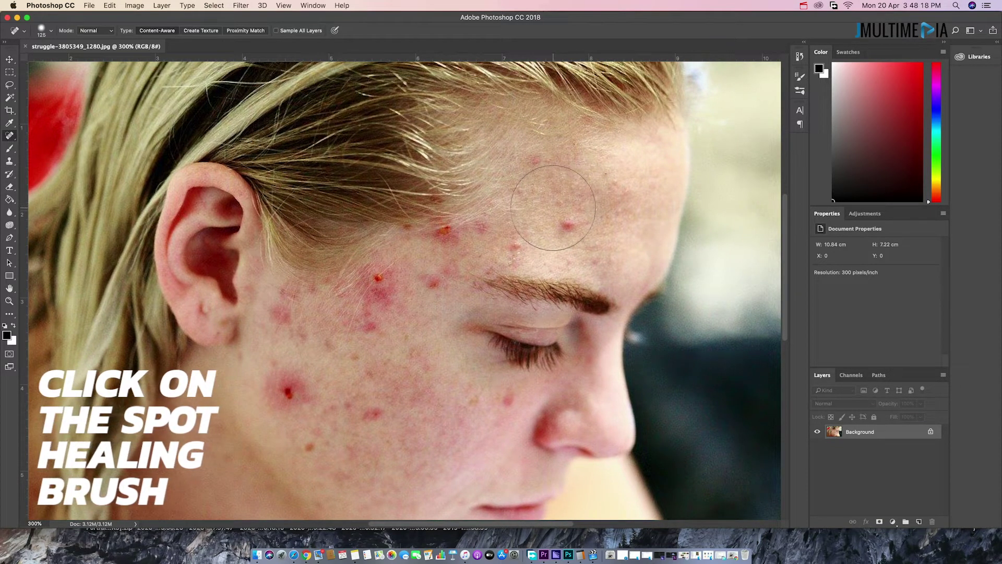
left_click(566, 224)
Step: Shrink the Spot Healing Brush to 30 and heal the cheek blemishes
key("bracketleft")
key("bracketleft")
key("bracketleft")
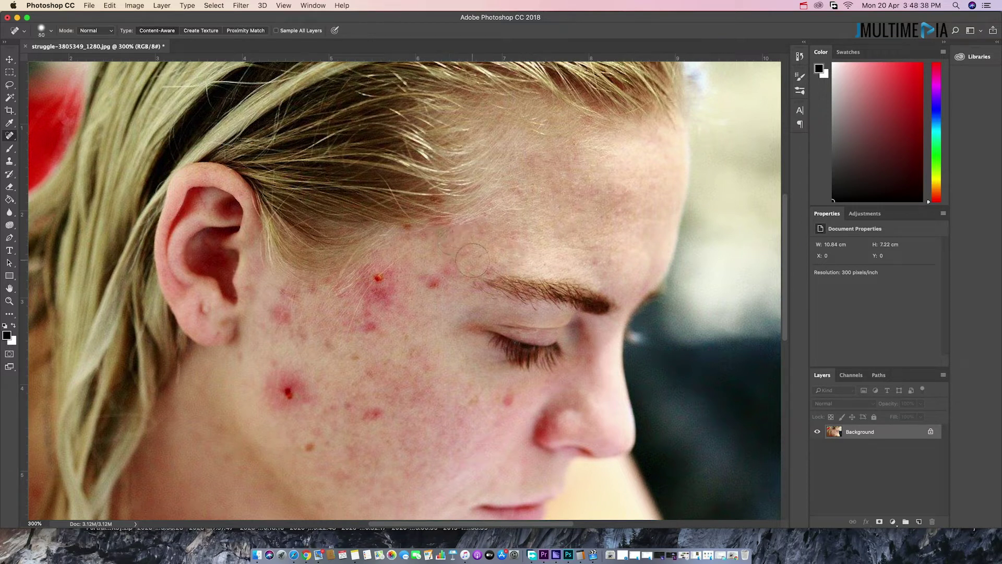
key("l")
left_click(9, 135)
left_click(367, 315)
Step: Enlarge the brush to 70 and heal the large cheek blemish and two spots below the lips
scroll(289, 262, "down", 5)
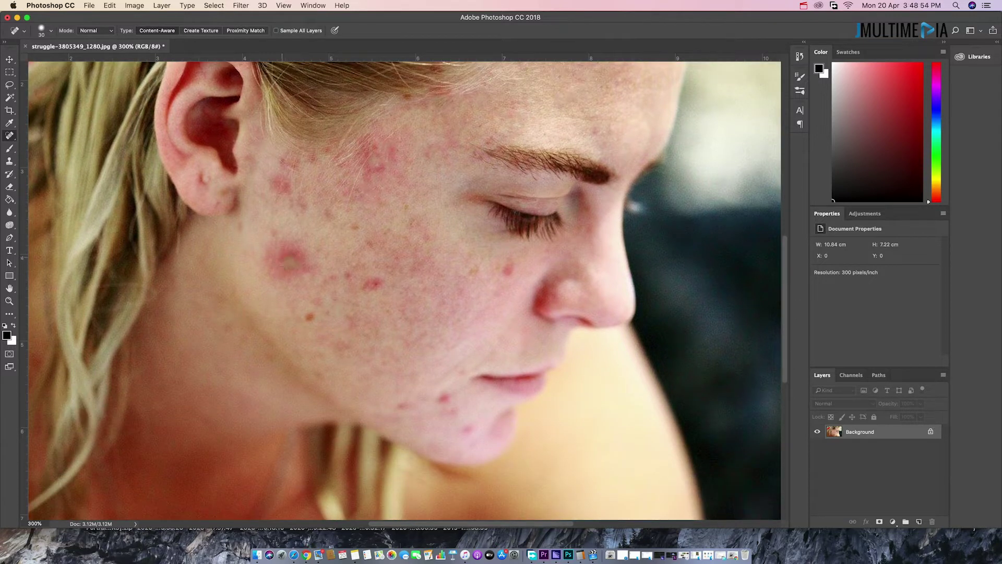
key("bracketright")
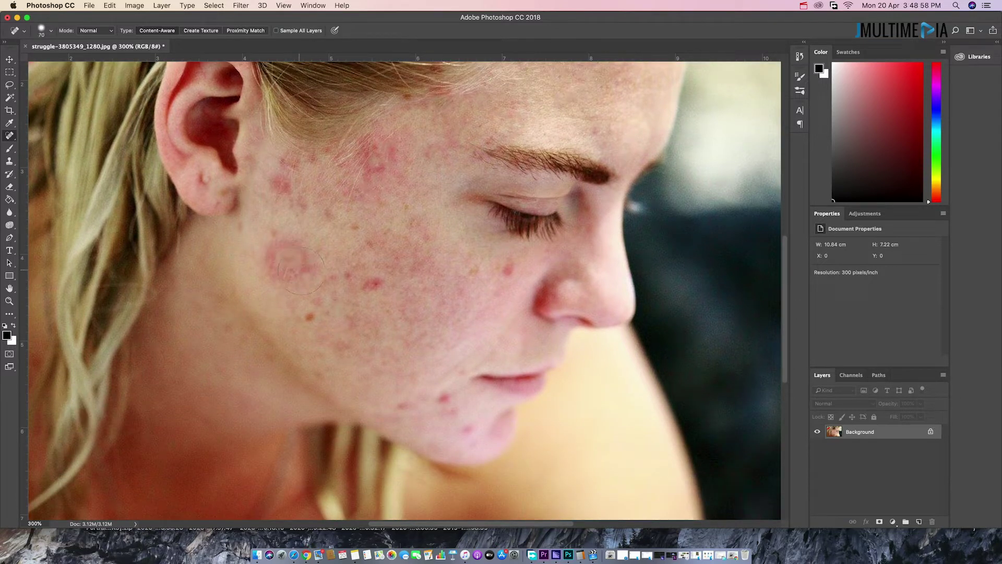
left_click(303, 264)
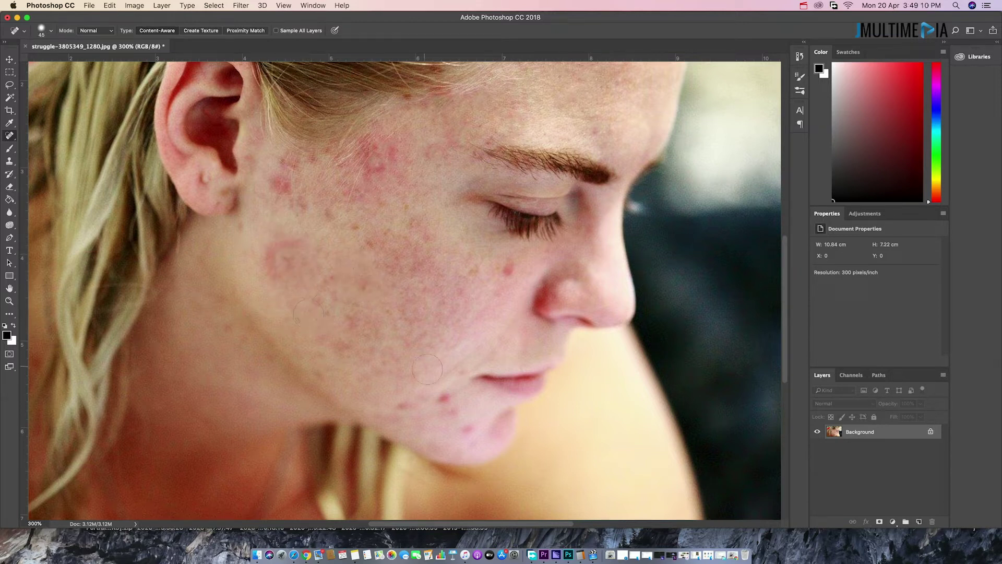
left_click(442, 395)
left_click(454, 411)
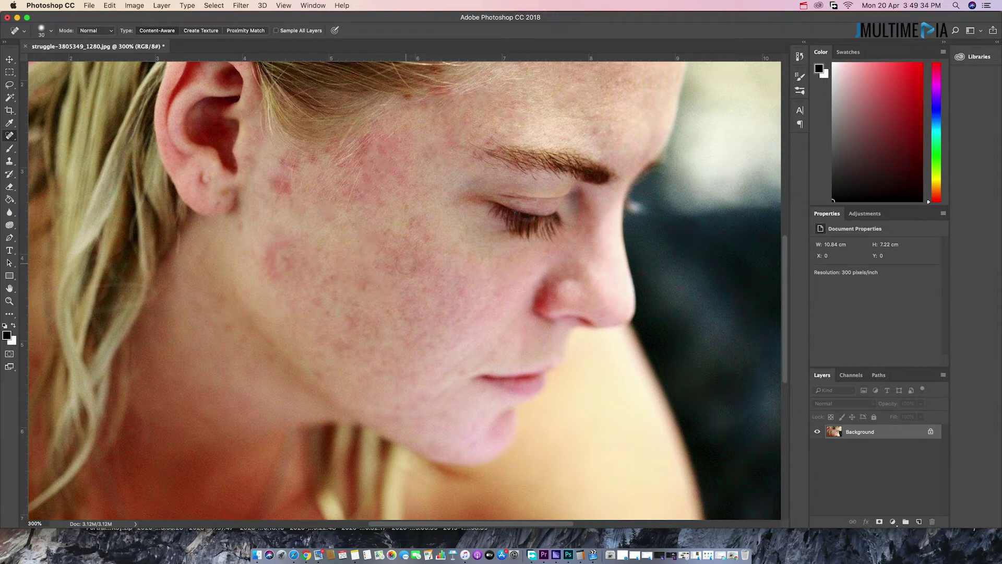
Step: Scroll up and zoom out to 200% to review the healed portrait
scroll(573, 241, "up", 3)
scroll(573, 241, "up", 2)
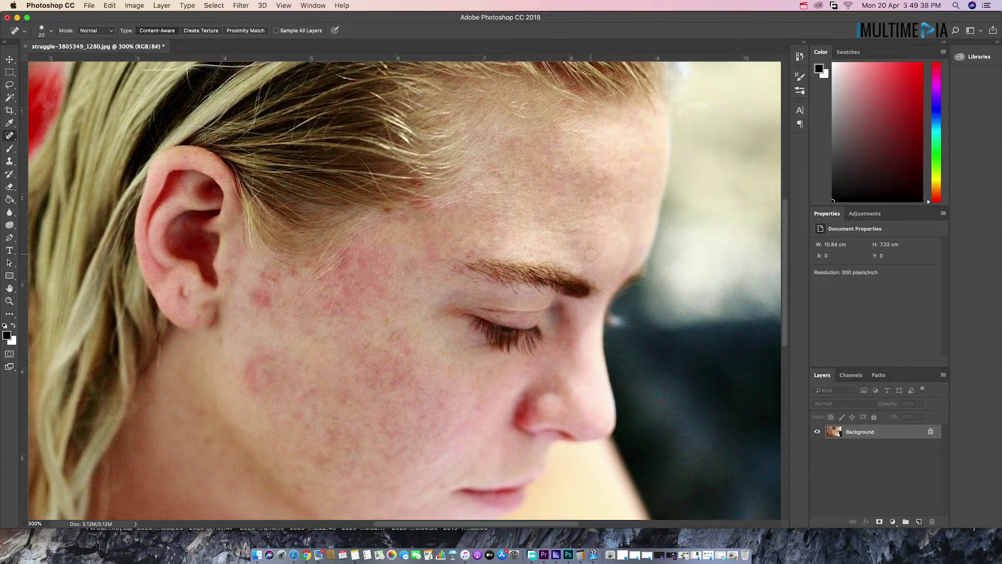
key("ctrl+minus")
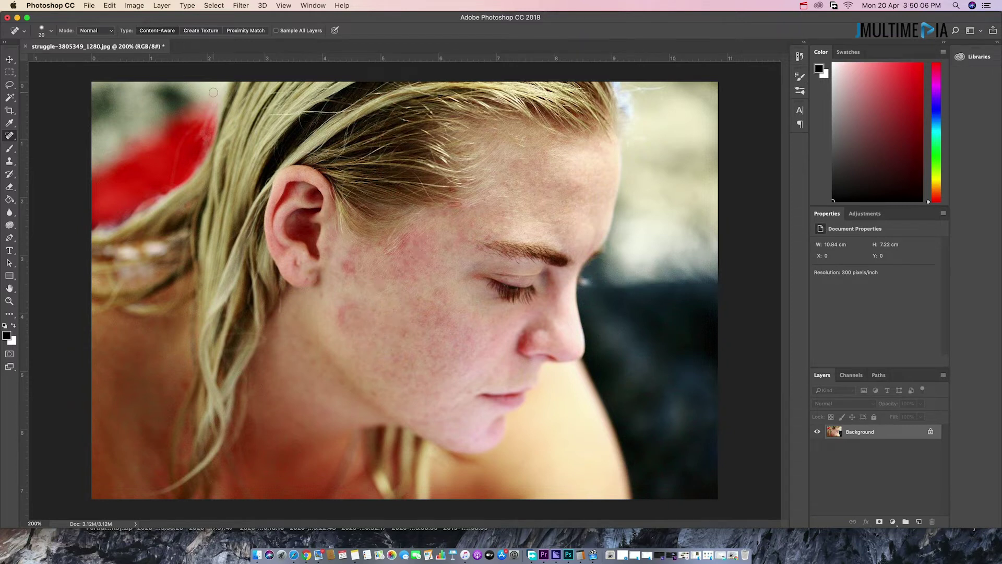
Step: Apply Imagenomic Portraiture 3 with the Smoothing: Strong preset to the portrait
left_click(241, 5)
left_click(399, 219)
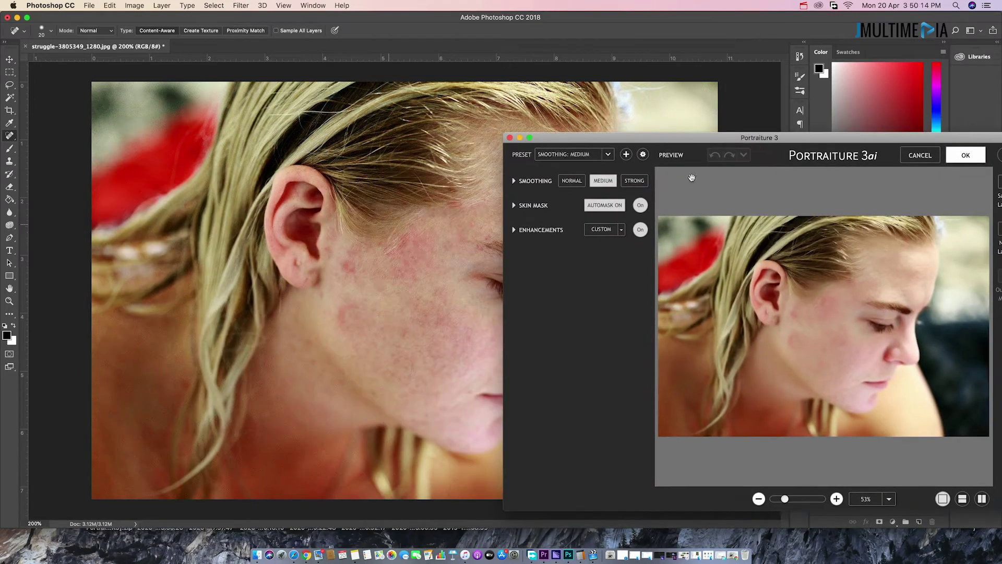
left_click(607, 154)
left_click(635, 181)
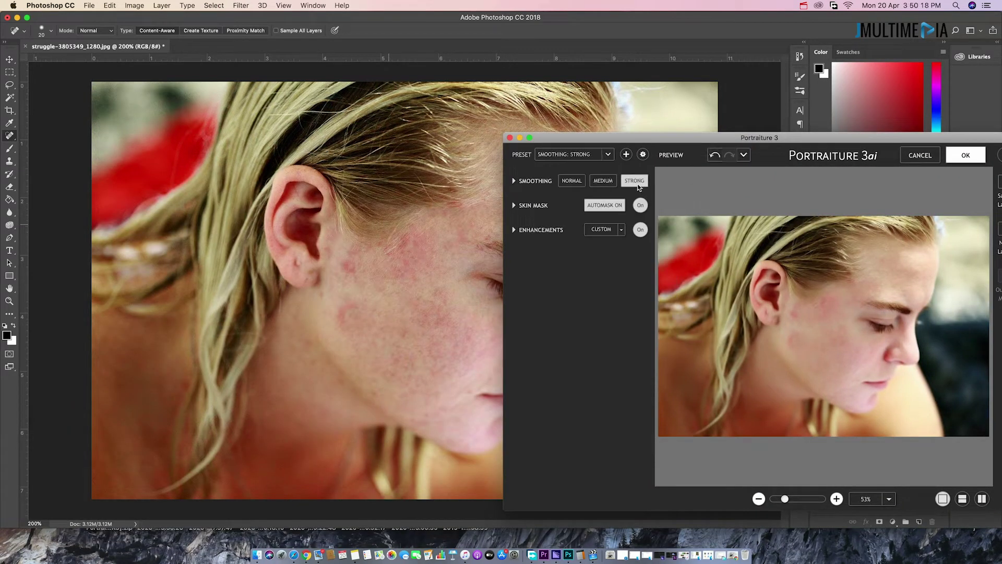
left_click_drag(747, 141, 718, 92)
left_click(936, 106)
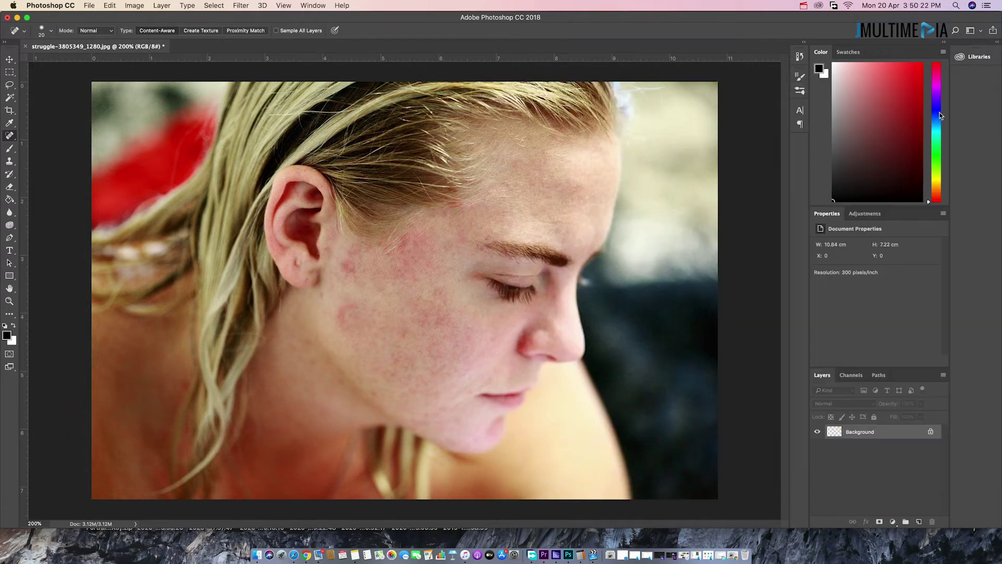
left_click(10, 59)
Step: Apply a Levels adjustment with input values 10, 0.96 and 255
key("super+1")
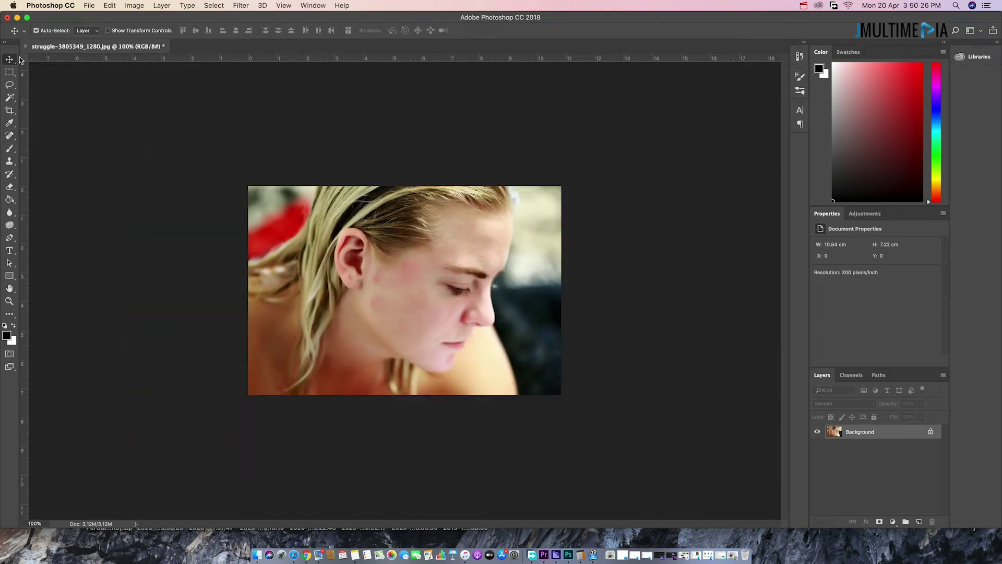
key("super+l")
left_click_drag(729, 221, 853, 222)
left_click_drag(746, 221, 734, 228)
left_click_drag(797, 221, 796, 222)
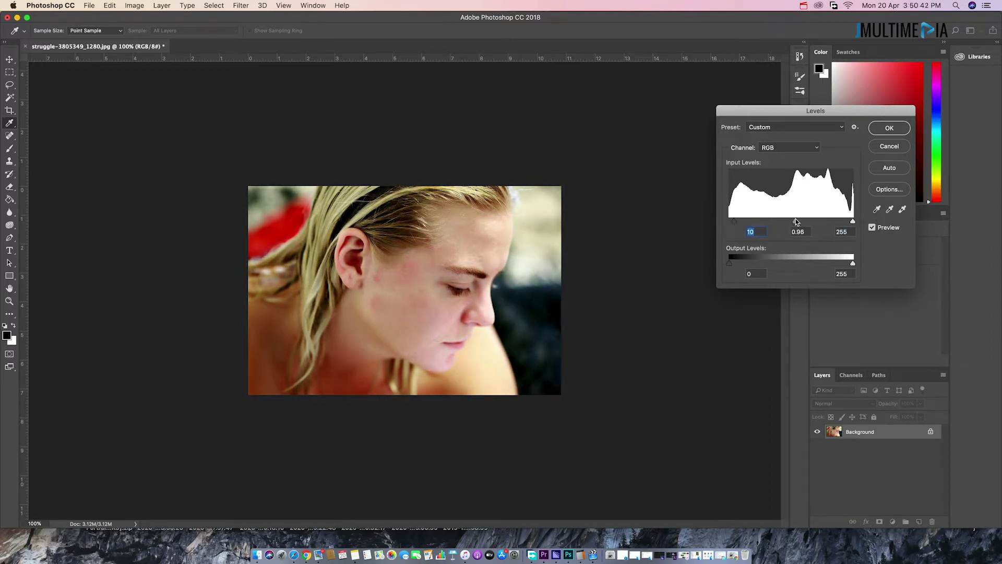
key("Return")
key("v")
key("ctrl+plus")
key("ctrl+plus")
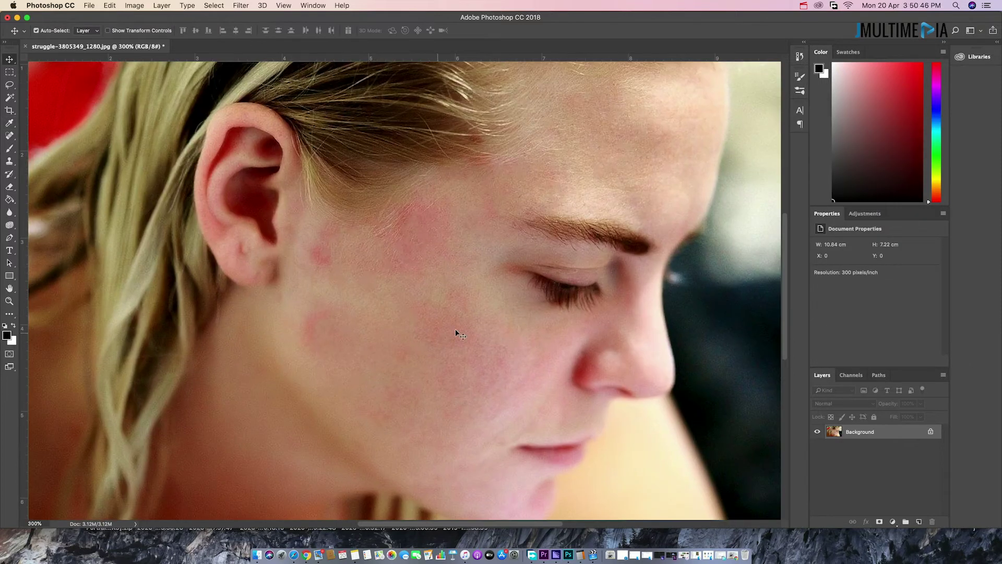
Step: Spot-heal the remaining red blotches near the ear, on the cheek and on the temple
key("j")
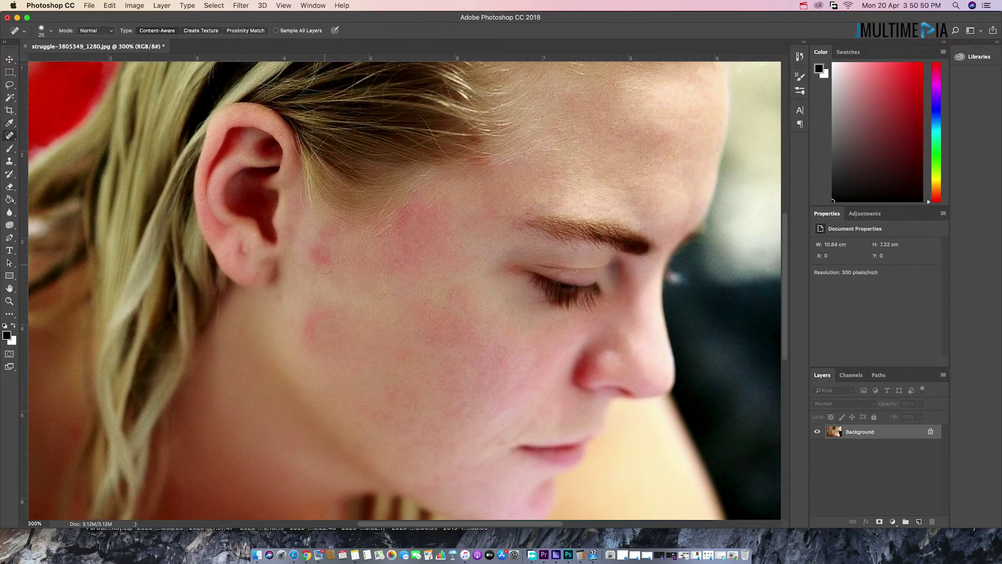
left_click(320, 253)
left_click(404, 253)
left_click(405, 282)
left_click(398, 223)
left_click_drag(411, 225, 420, 212)
left_click(430, 227)
left_click(443, 207)
left_click(413, 210)
left_click(426, 234)
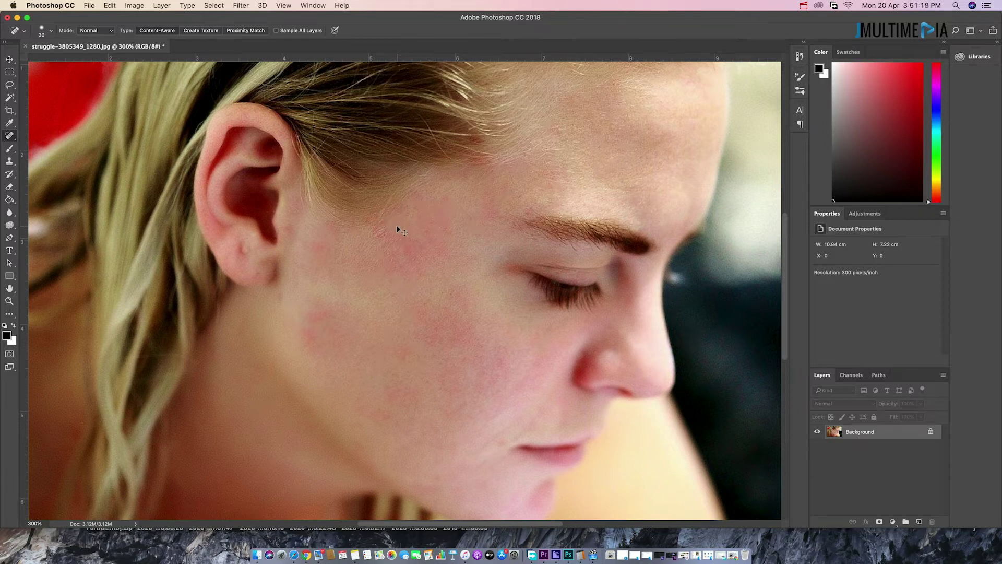
Step: Open elephant-5015980_1280.jpg from Downloads in Photoshop CC 2018
key("ctrl+minus")
key("ctrl+minus")
key("ctrl+minus")
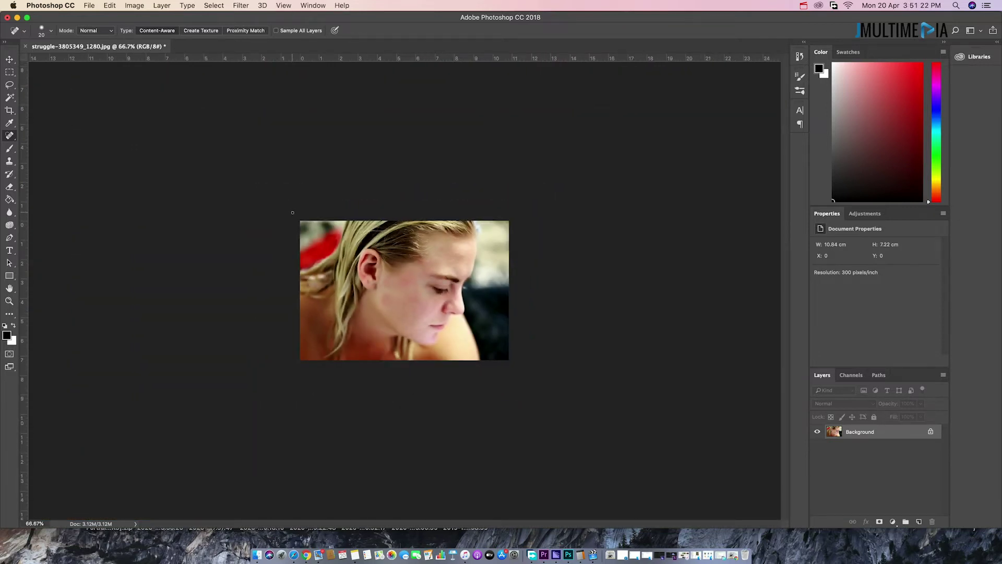
key("ctrl+plus")
left_click(10, 60)
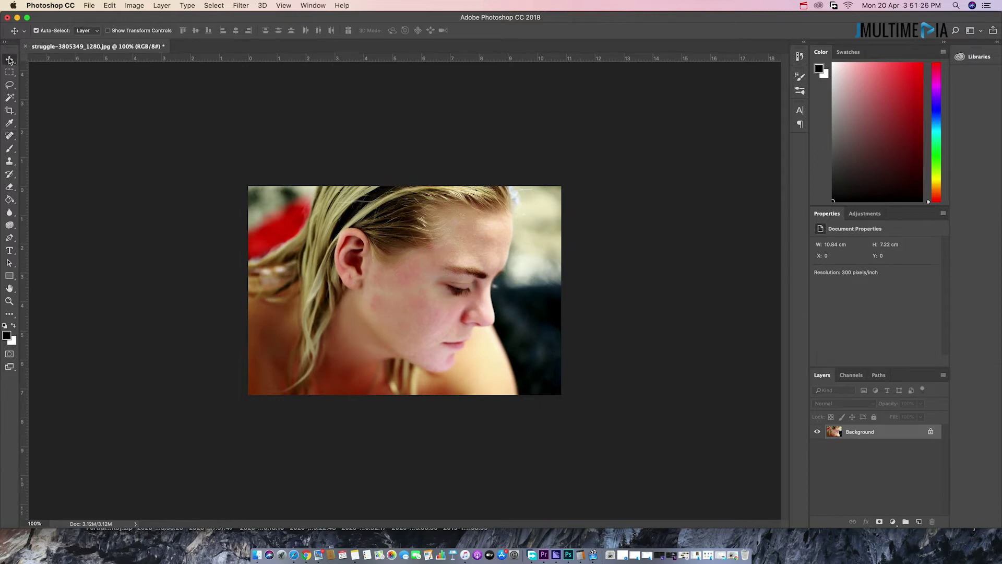
left_click(255, 555)
left_click(198, 59)
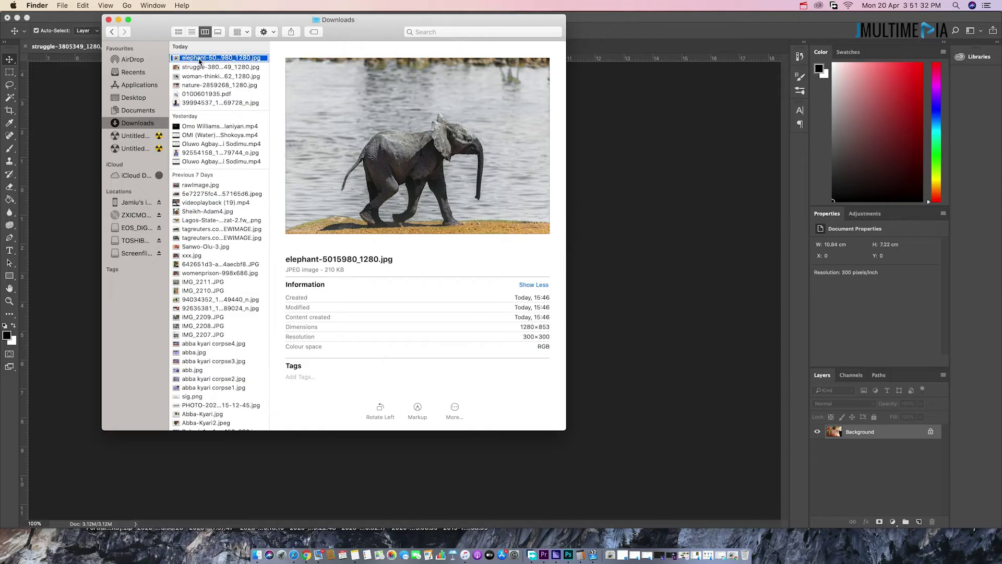
right_click(199, 59)
mouse_move(234, 72)
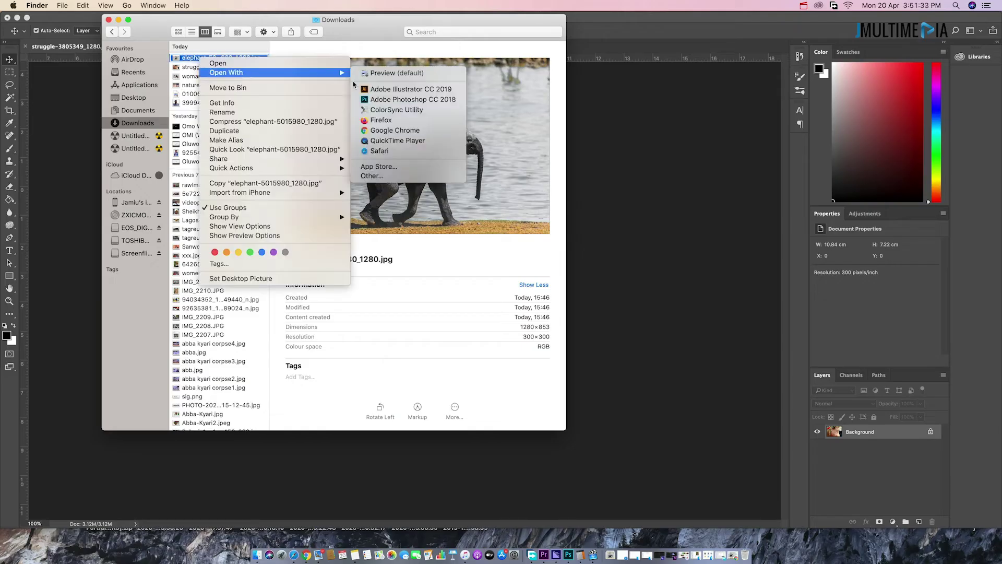
left_click(425, 99)
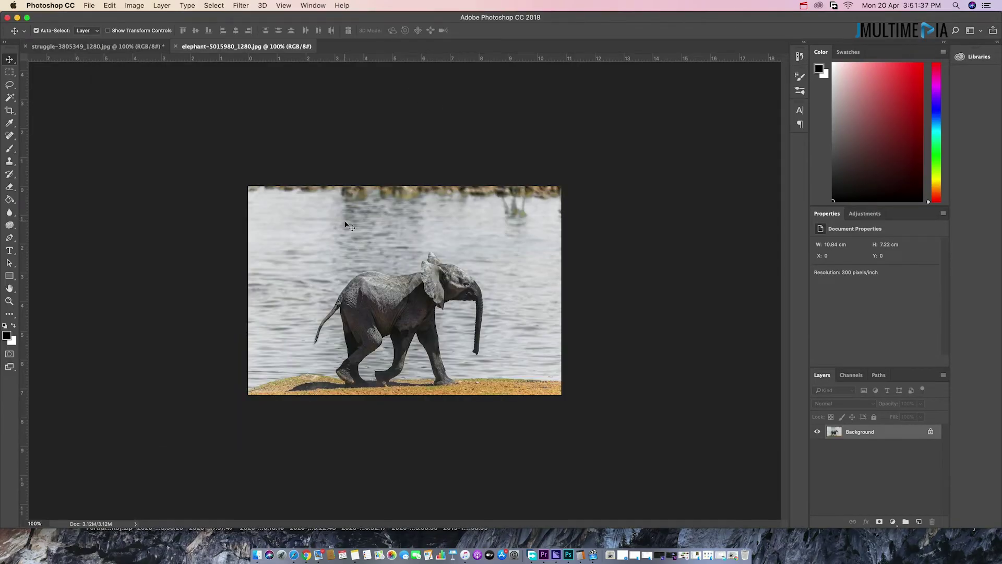
Step: Draw a freehand selection around the baby elephant
key("l")
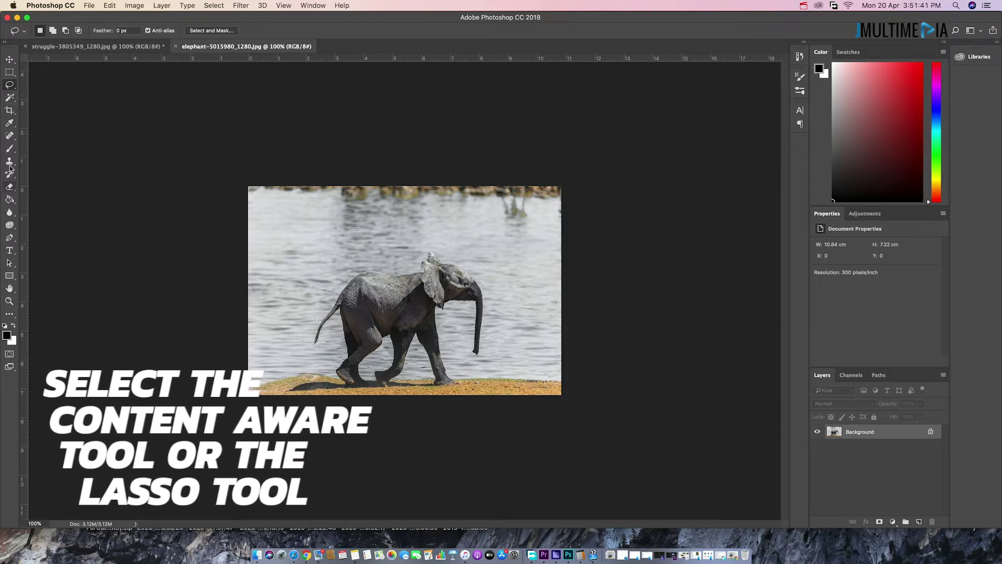
right_click(9, 135)
left_click(47, 166)
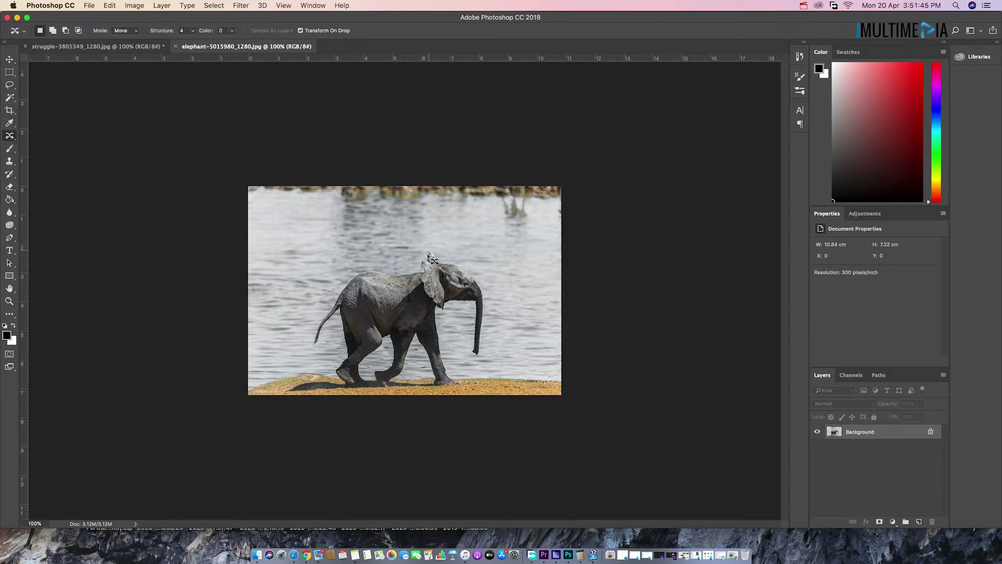
mouse_move(354, 276)
left_mouse_down()
mouse_move(332, 304)
mouse_move(336, 373)
mouse_move(371, 391)
left_mouse_up()
left_click_drag(457, 308, 472, 360)
left_click_drag(438, 254, 426, 249)
Step: Content-Aware Fill the elephant selection so water replaces it
key("Delete")
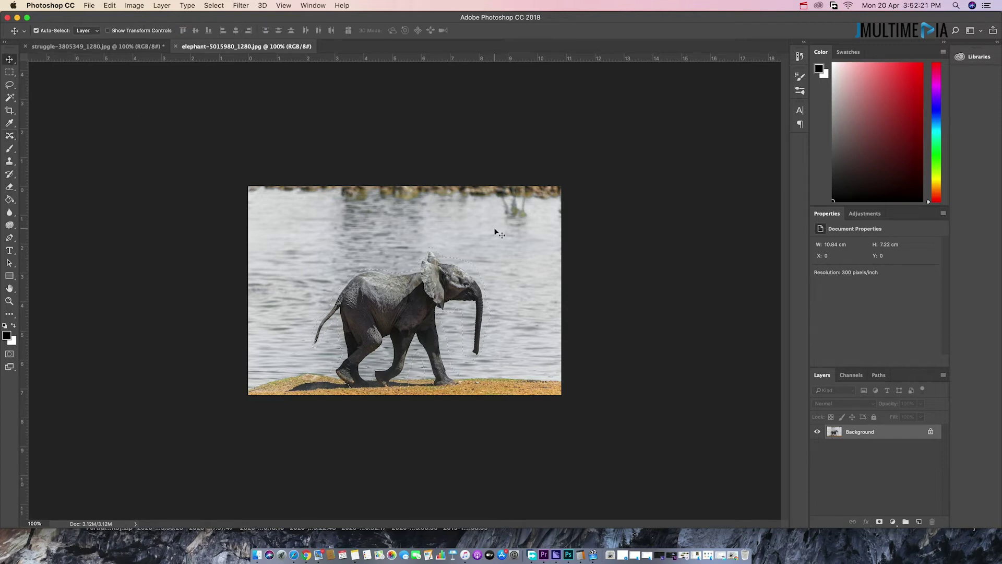
left_click(685, 139)
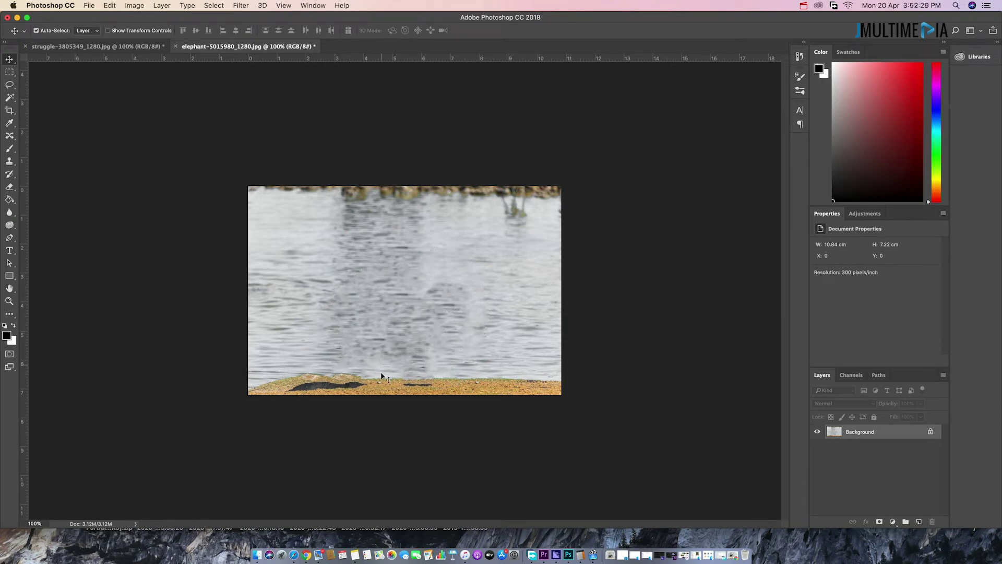
left_click_drag(364, 390, 366, 392)
key("Escape")
key("l")
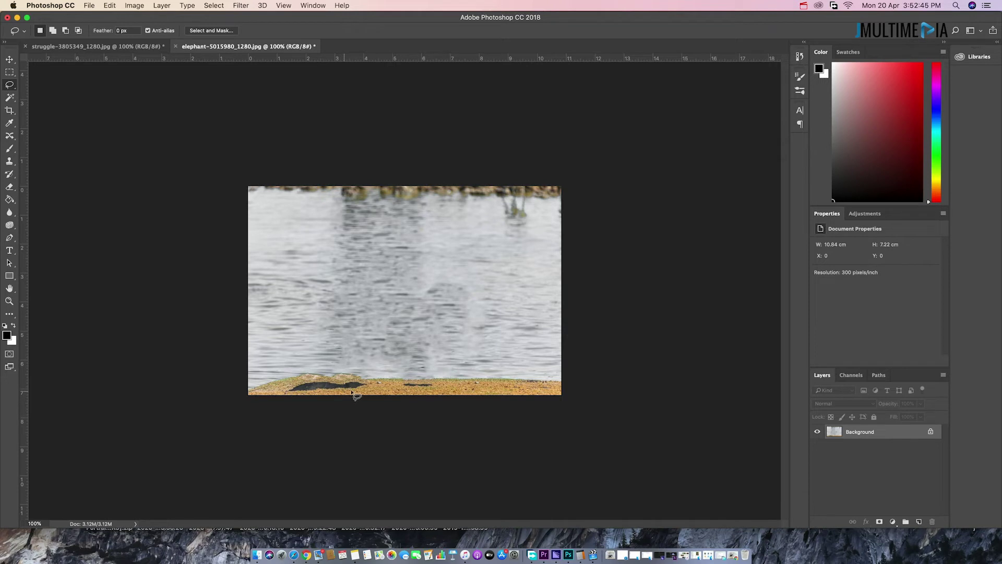
Step: Content-Aware Fill the elephant's shore shadow and the bluish streak at bottom-left
key("shift+BackSpace")
key("Return")
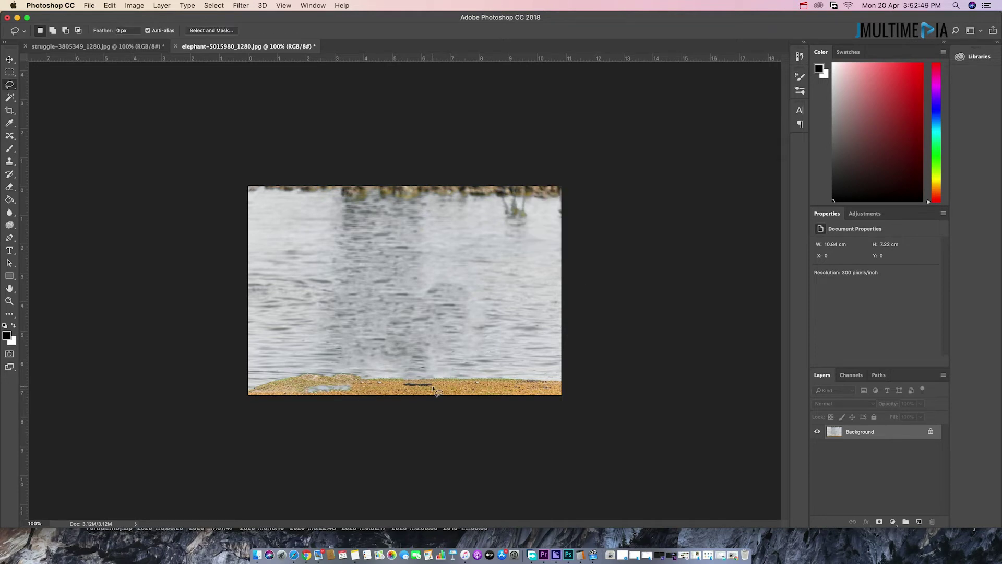
key("shift+BackSpace")
key("Return")
left_click_drag(306, 398, 348, 398)
key("shift+BackSpace")
left_click(687, 136)
Step: Content-Aware Fill two uneven patches in the middle of the water
left_click_drag(459, 282, 485, 327)
key("shift+BackSpace")
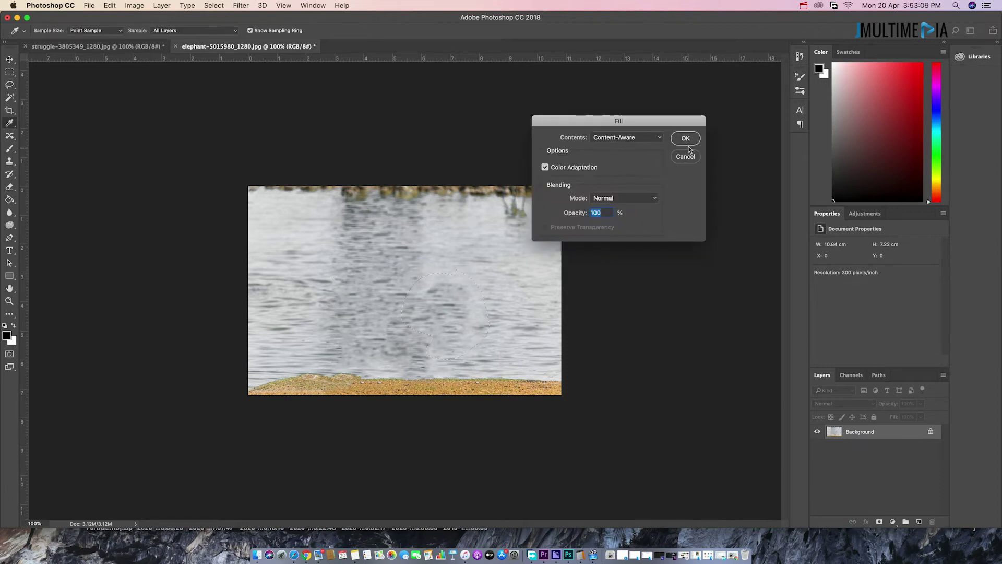
key("Return")
left_click_drag(390, 272, 343, 350)
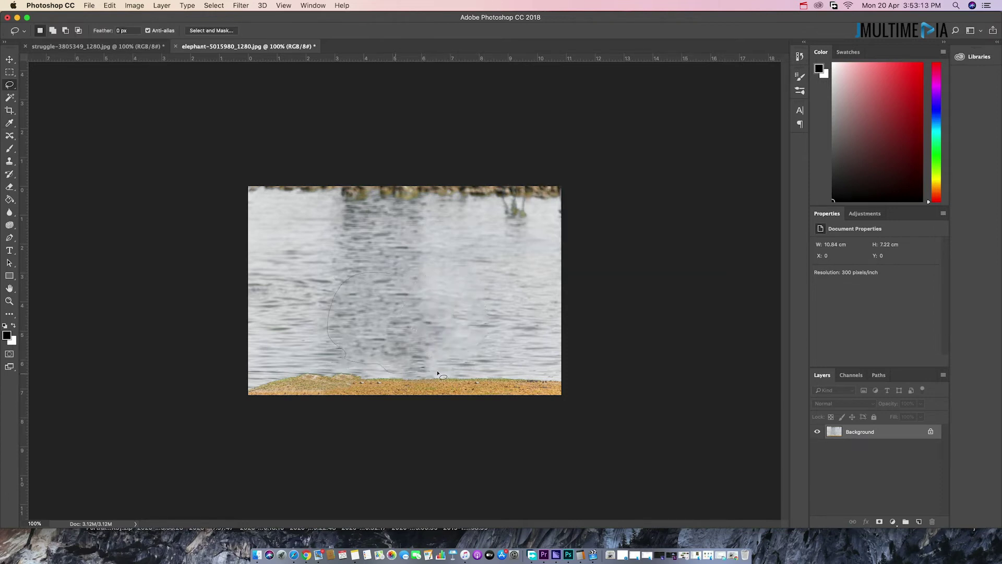
key("shift+BackSpace")
key("Return")
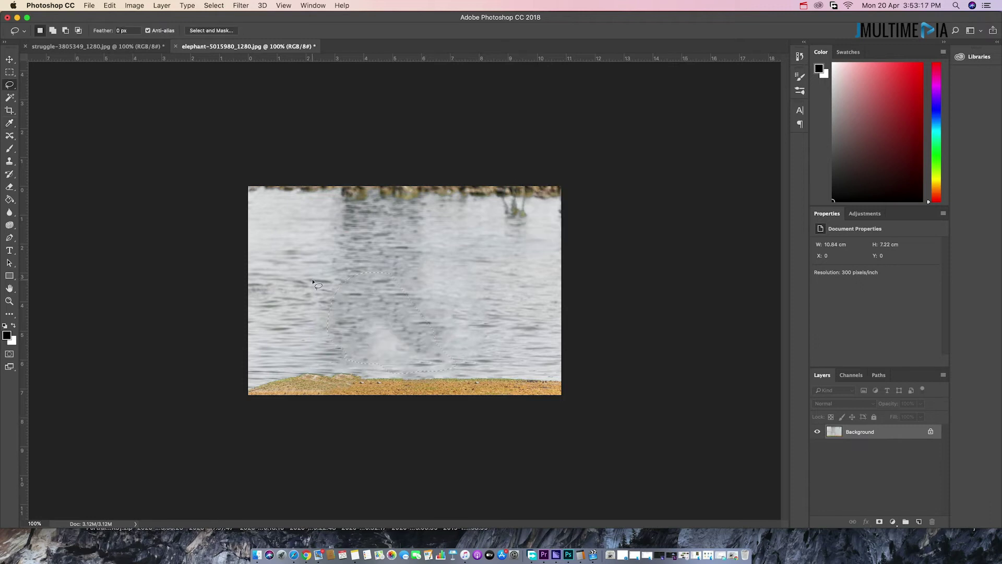
Step: Content-Aware Fill one more uneven water patch, then deselect
left_click_drag(327, 267, 304, 349)
left_click_drag(369, 370, 373, 275)
key("shift+BackSpace")
left_click(674, 139)
key("cmd+d")
left_click(10, 59)
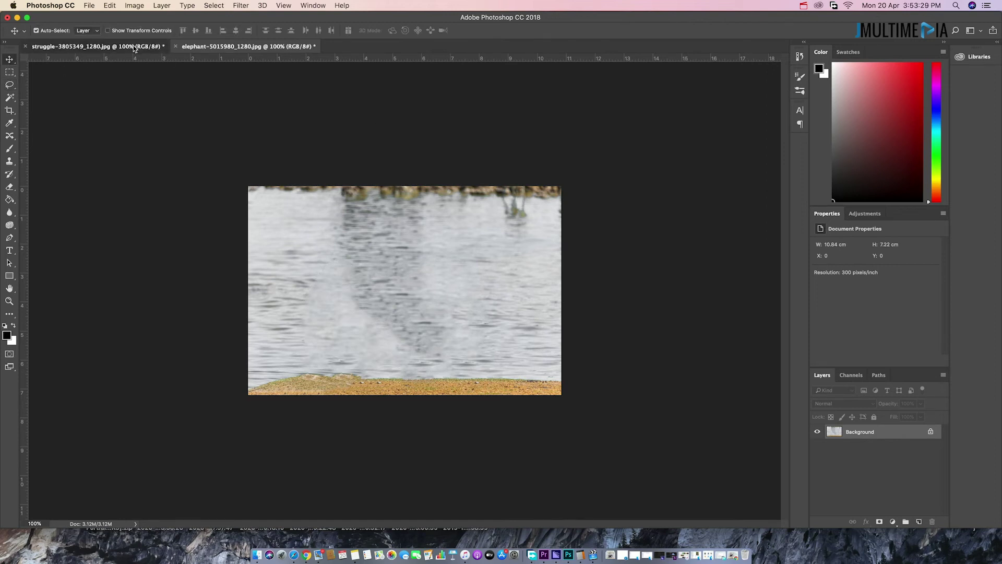
Step: Open woman-thinking-1149362_1280.jpg from Downloads with Adobe Photoshop CC 2018
left_click(257, 554)
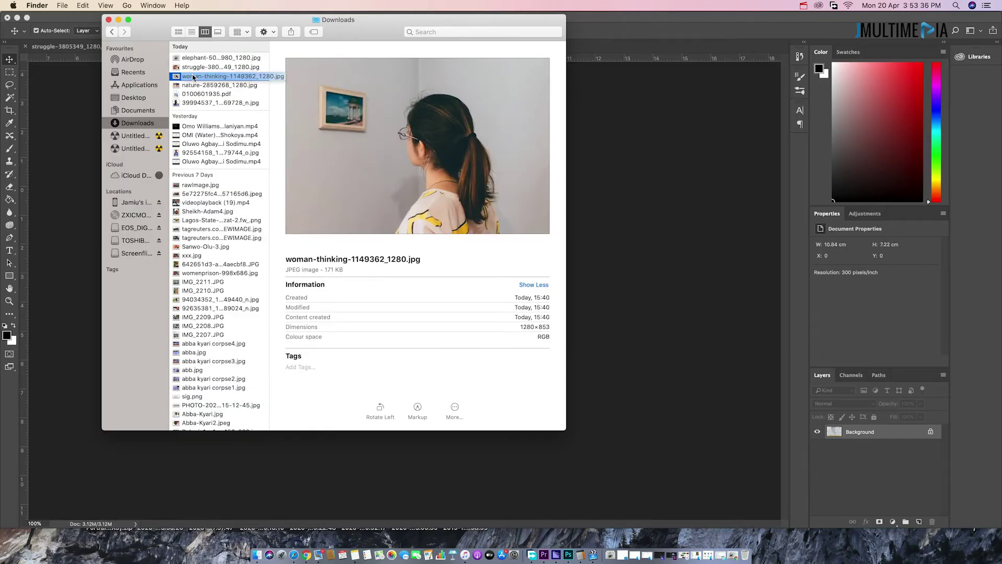
right_click(194, 78)
left_click(429, 115)
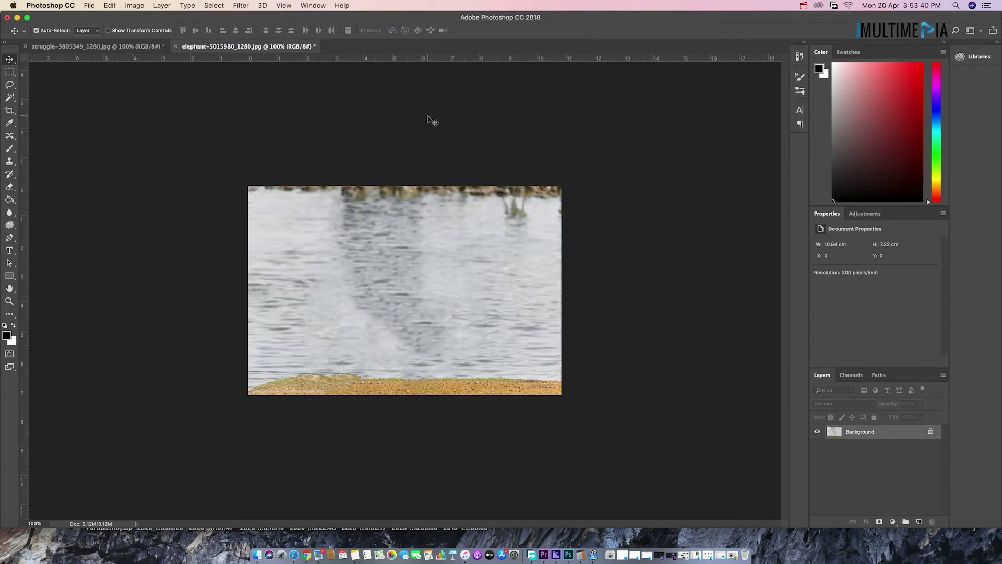
Step: Clone-stamp wall texture over the picture frame and darker band with a size 90 brush
left_click(9, 161)
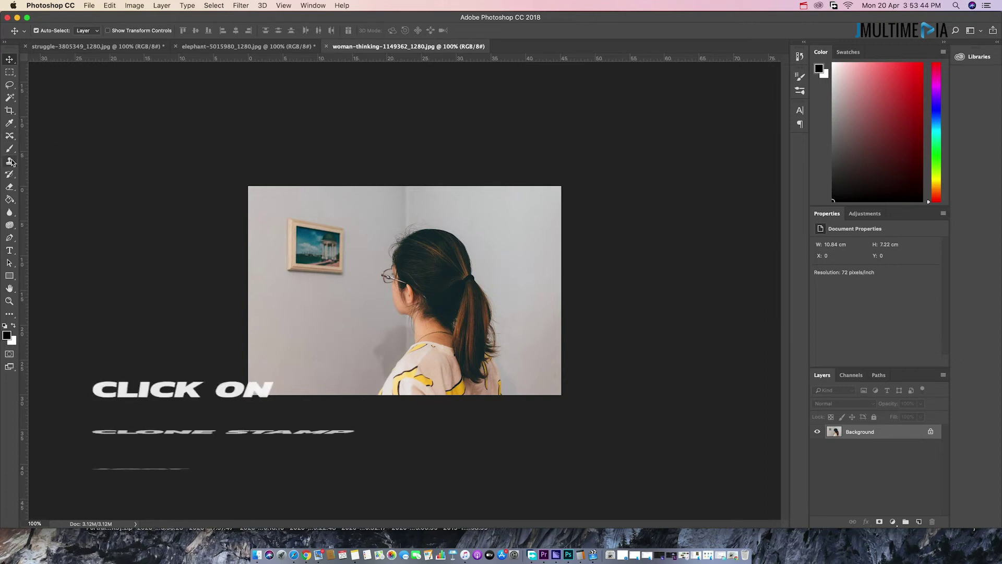
key("bracketright")
key("bracketright")
key("bracketright")
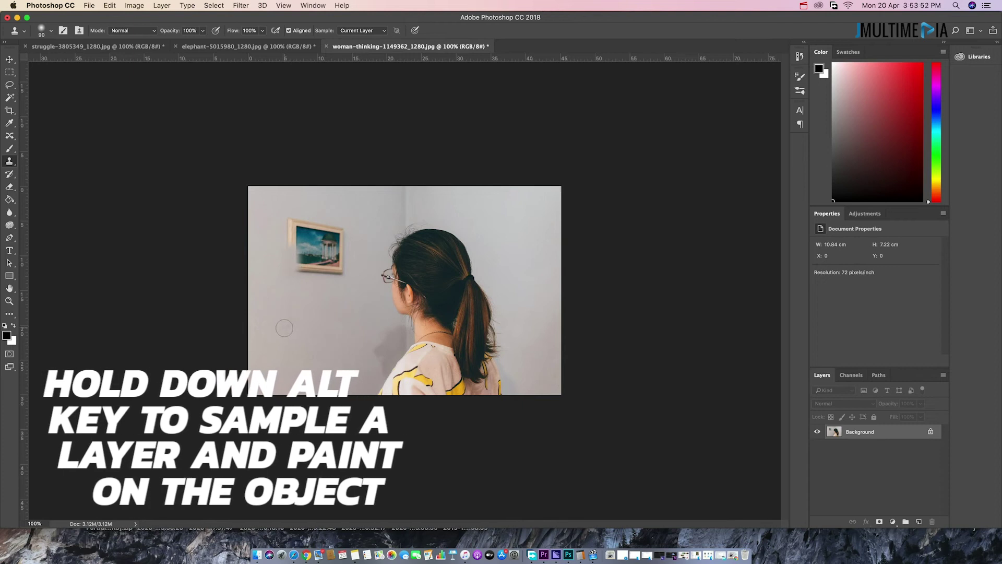
mouse_move(291, 261)
left_mouse_down()
mouse_move(289, 224)
mouse_move(319, 247)
mouse_move(335, 236)
left_mouse_up()
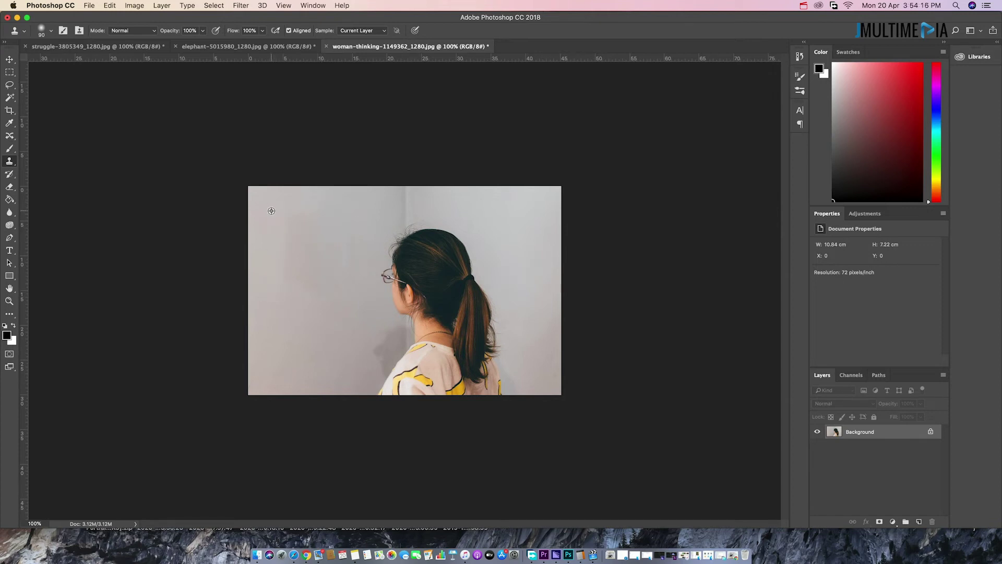
left_click_drag(302, 209, 307, 267)
left_click_drag(310, 205, 308, 267)
mouse_move(309, 259)
left_mouse_down()
mouse_move(309, 223)
mouse_move(309, 287)
left_mouse_up()
left_click(280, 225, "alt")
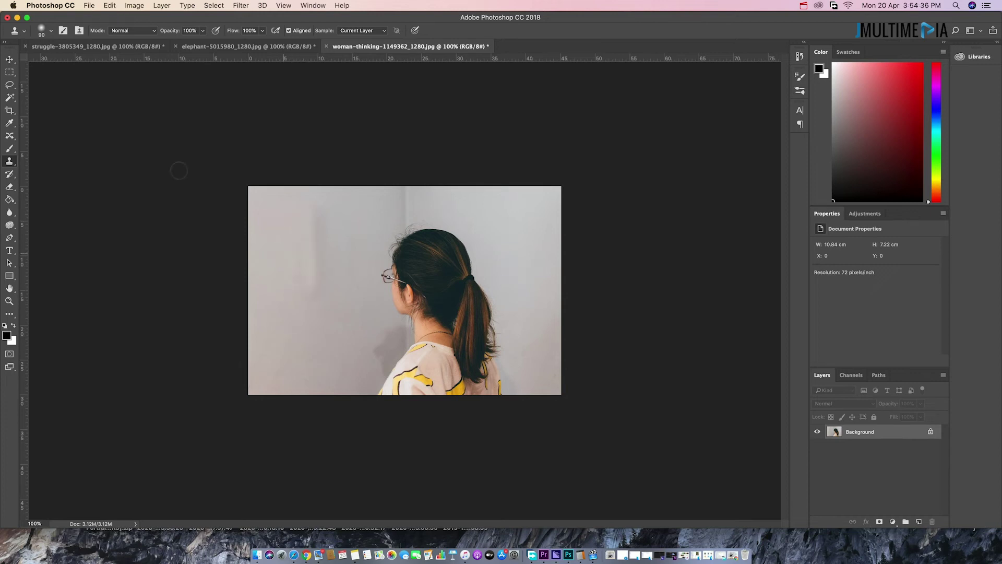
Step: Marquee-select the streaky wall strip and fill it
key("m")
left_click_drag(298, 193, 329, 306)
key("shift+BackSpace")
left_click(690, 134)
Step: Fill a narrower strip of wall, abandoning the JPEG save
left_click_drag(294, 198, 316, 301)
key("shift+BackSpace")
left_click(689, 137)
key("ctrl+s")
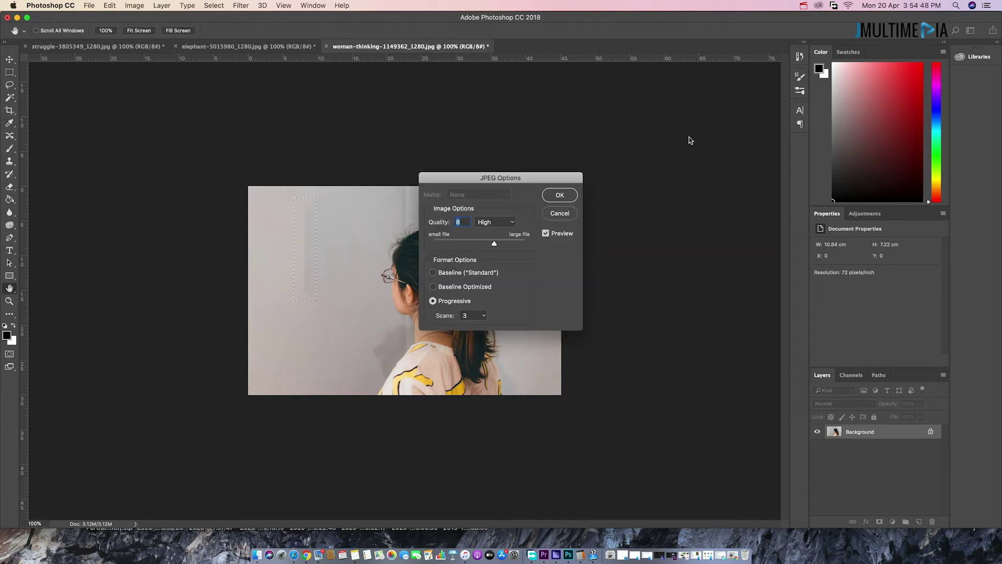
left_click(571, 214)
Step: Lasso the remaining wall shadow, Content-Aware Fill it, and deselect
left_click(10, 85)
left_click_drag(305, 198, 312, 209)
key("shift+BackSpace")
left_click(682, 140)
key("ctrl+d")
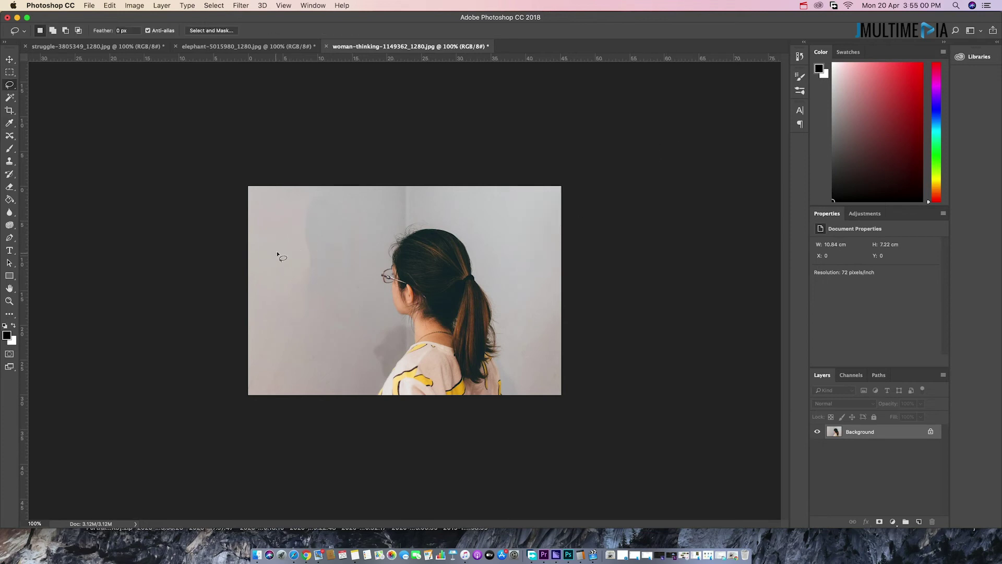
Step: Open nature-2859268_1280.jpg from the Downloads folder in Photoshop
left_click(9, 148)
left_click(10, 161)
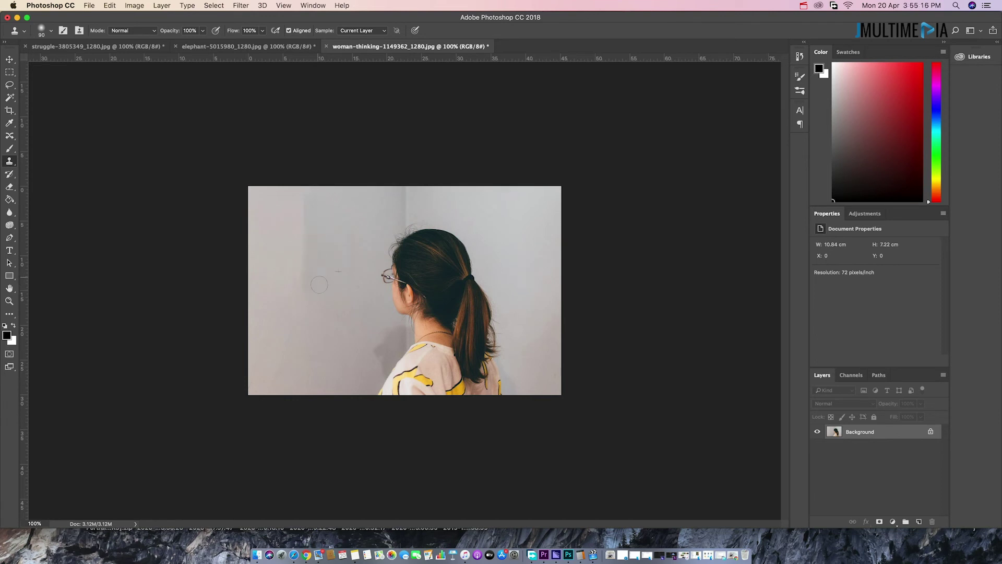
key("v")
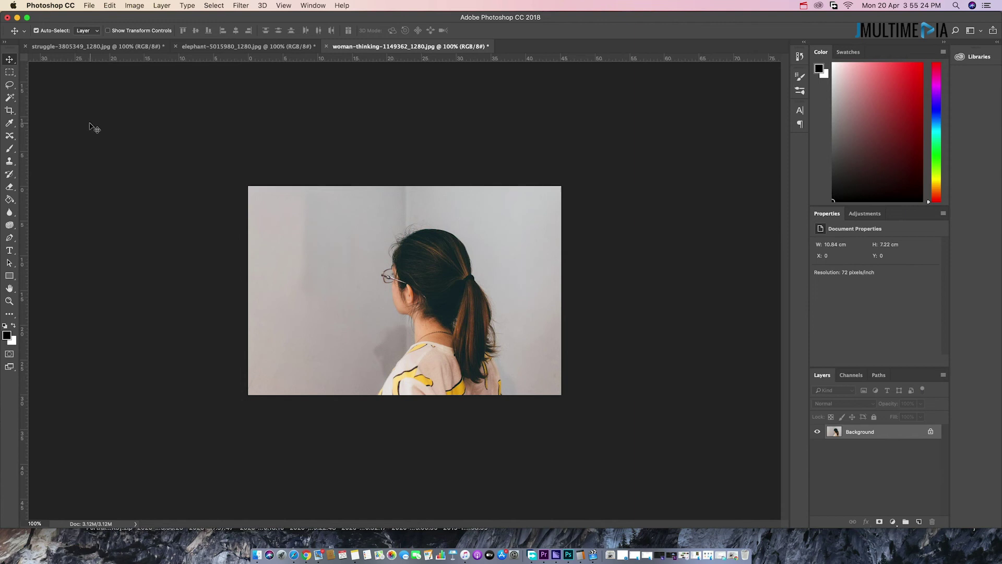
left_click(257, 554)
left_click(203, 87)
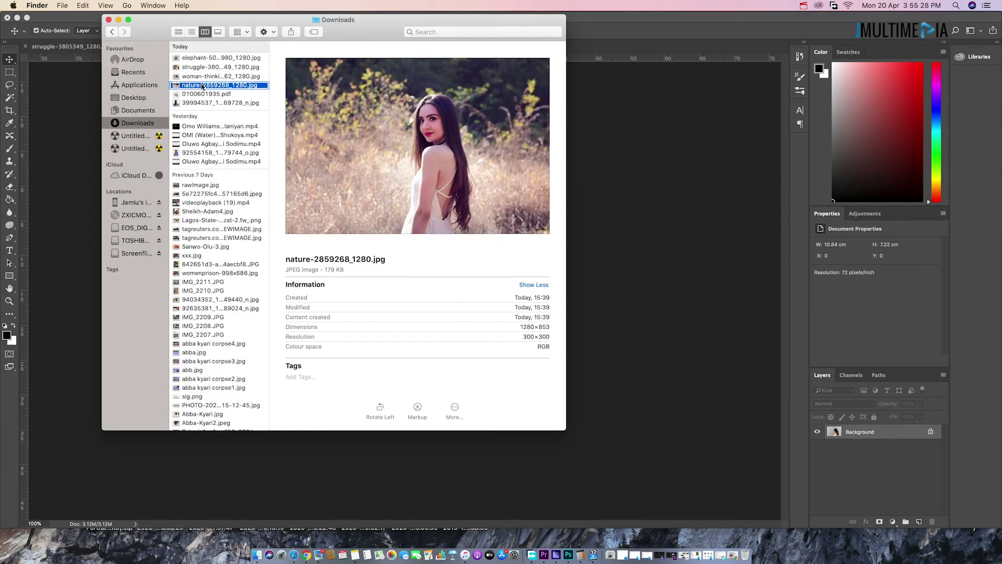
right_click(203, 86)
left_click(409, 124)
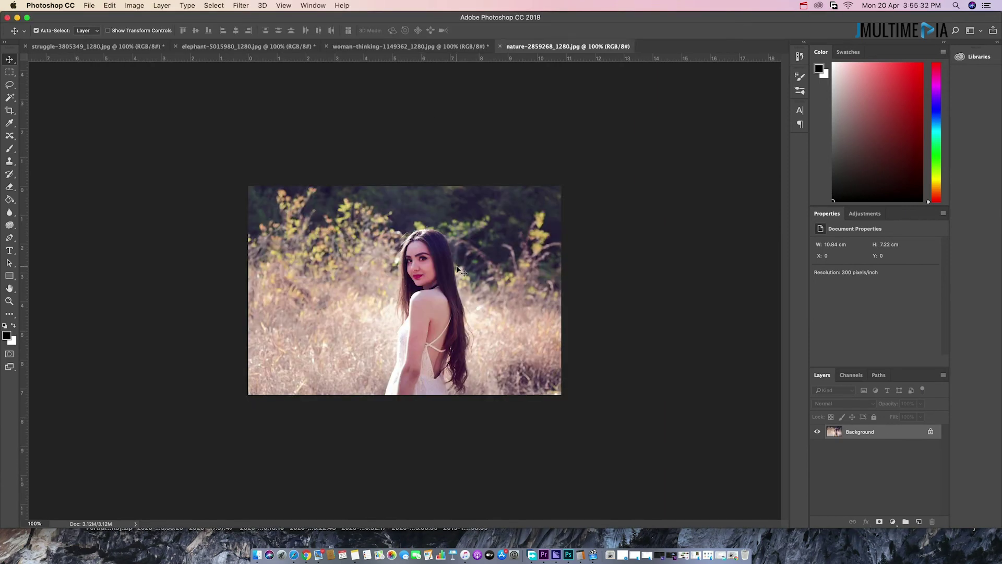
Step: Clone the woman onto the left side of the field with a size 175 brush
left_click(10, 163)
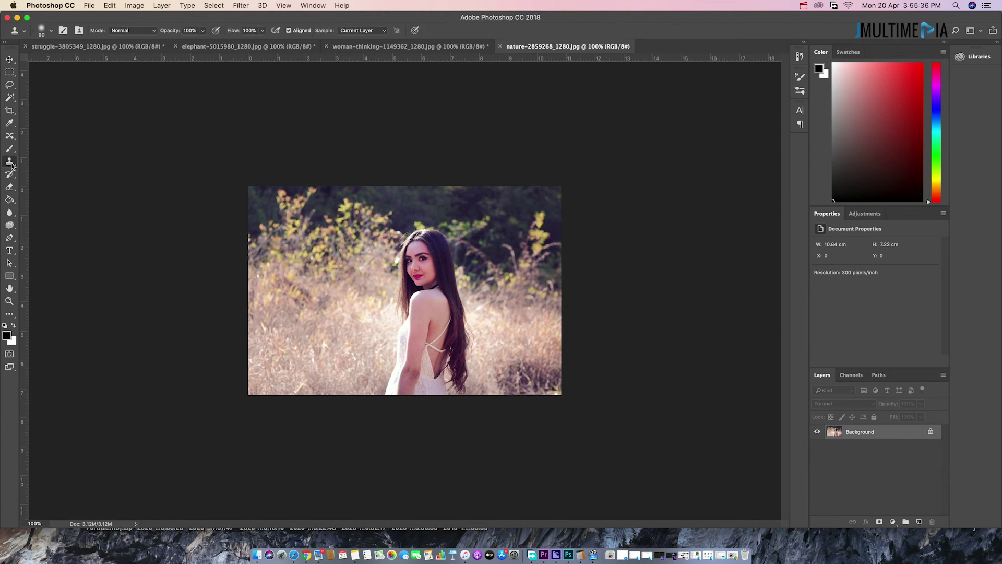
key("bracketright")
key("bracketright")
key("bracketright")
key("bracketright")
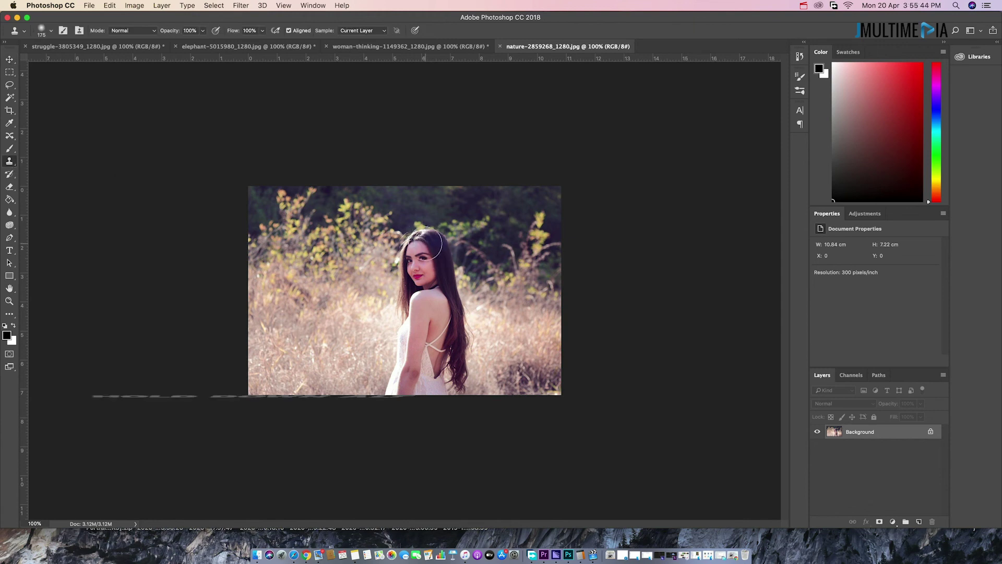
left_click(425, 246, "alt")
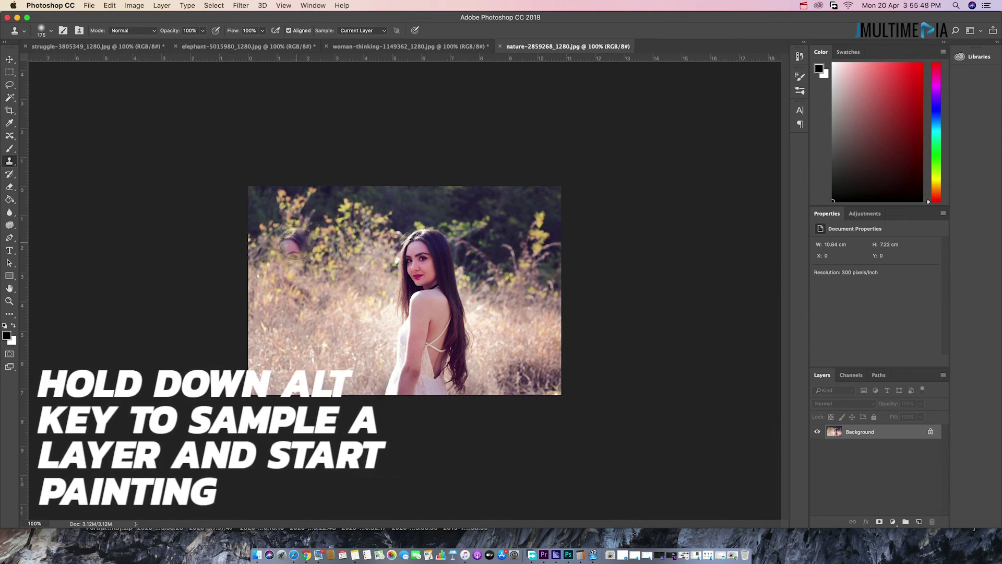
mouse_move(295, 242)
left_mouse_down()
mouse_move(319, 310)
mouse_move(298, 360)
mouse_move(279, 312)
left_mouse_up()
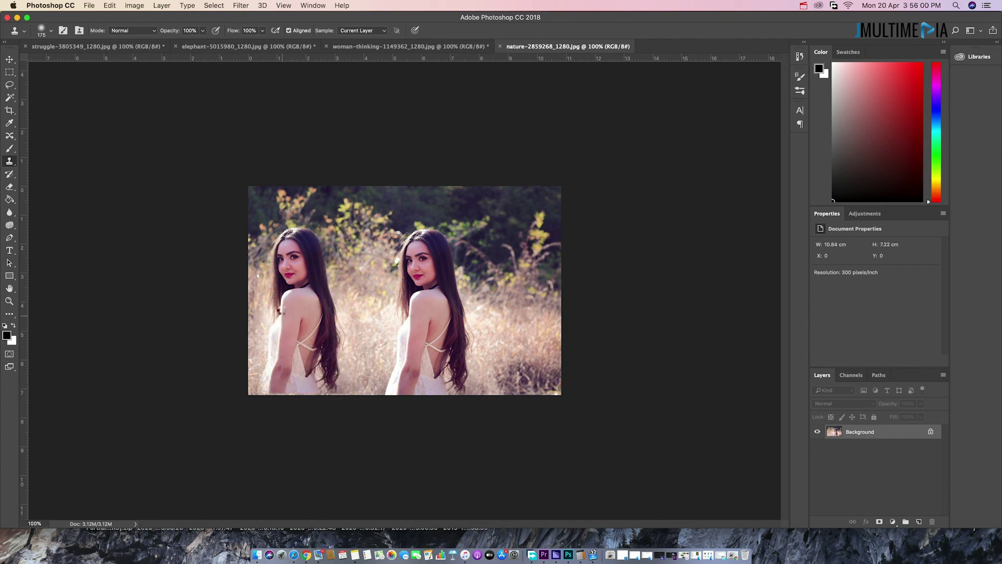
left_click_drag(291, 261, 307, 260)
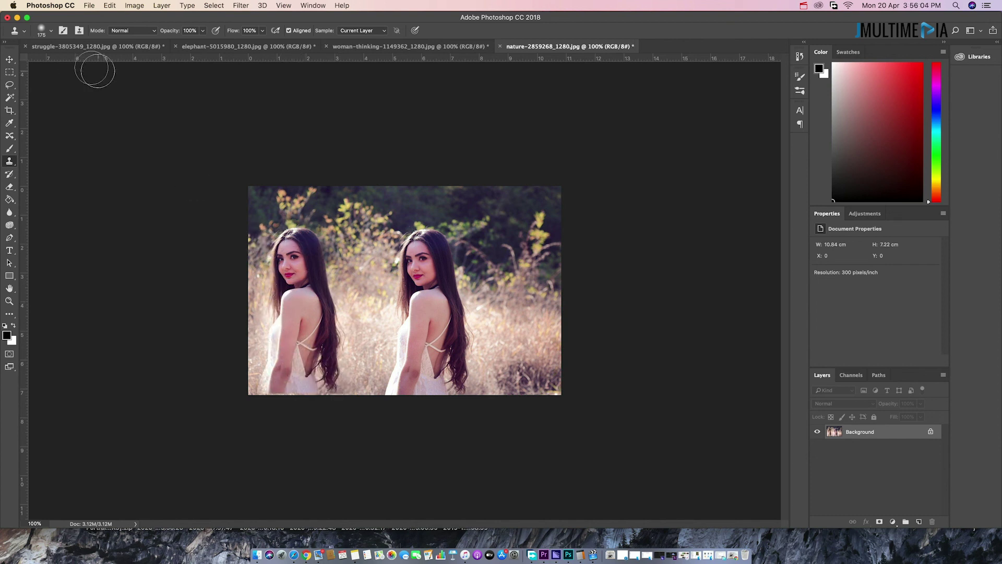
Step: Cycle through the open retouched photos, ending on the woman-thinking photo
key("v")
left_click(366, 47)
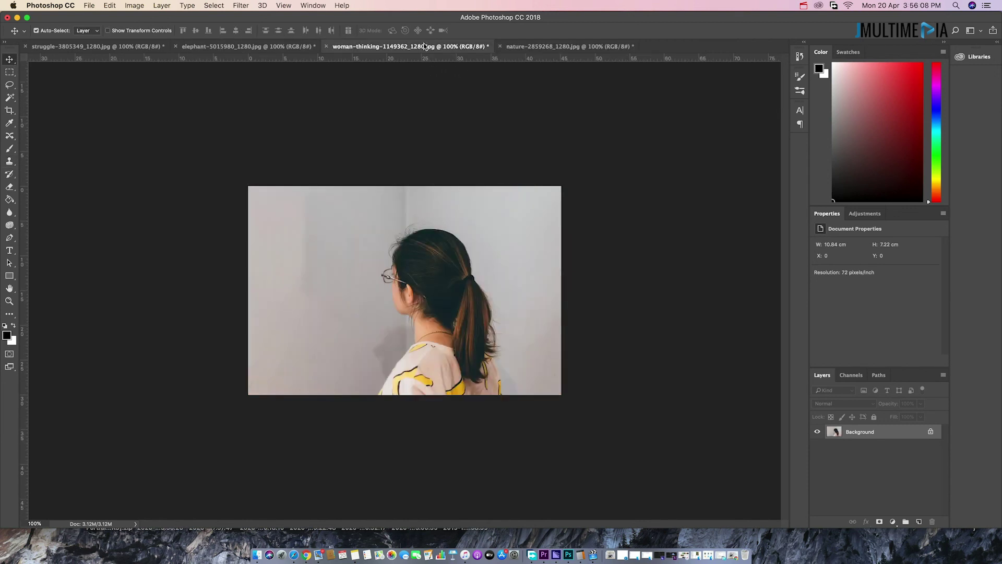
left_click(277, 46)
key("ctrl+shift+Tab")
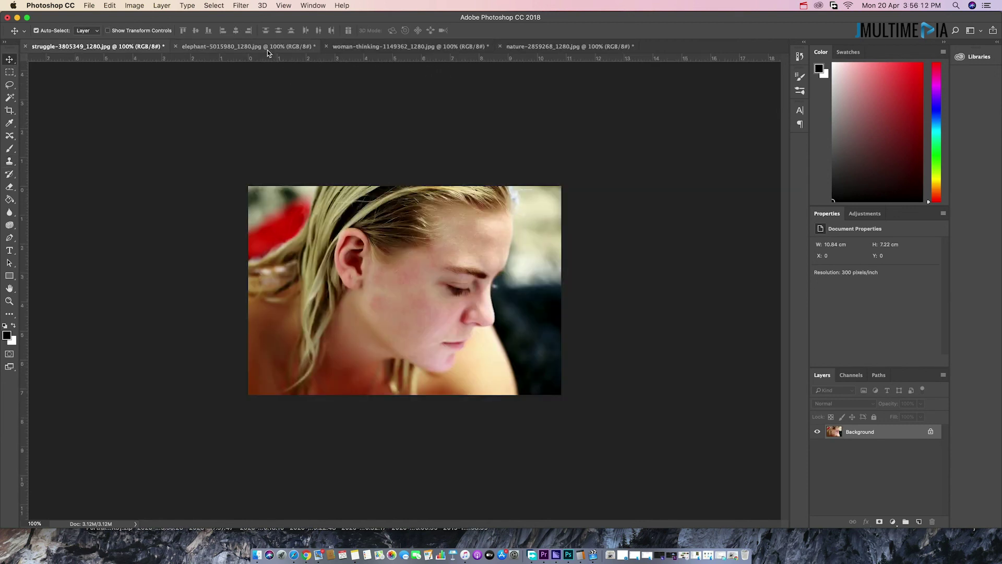
key("ctrl+Tab")
left_click(397, 48)
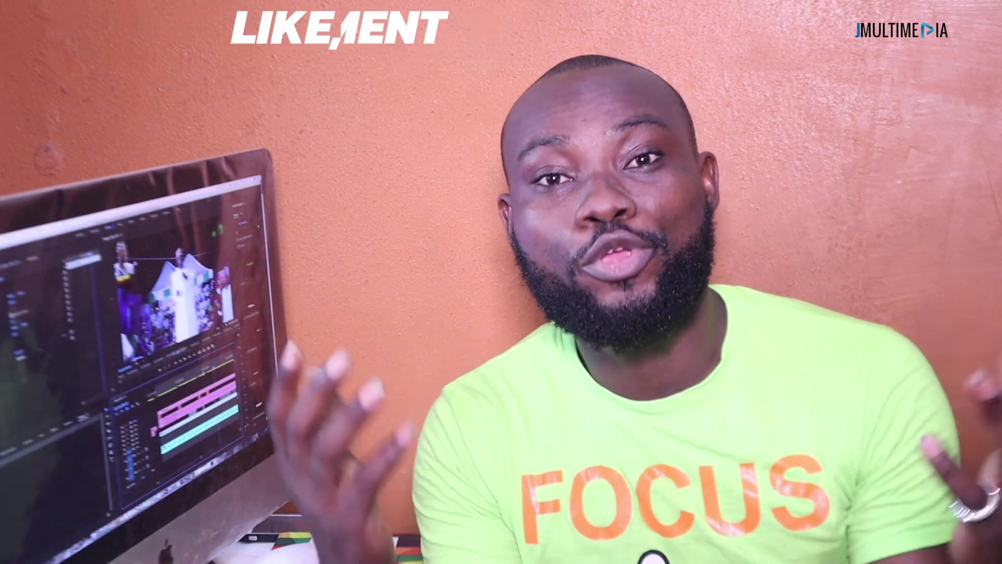